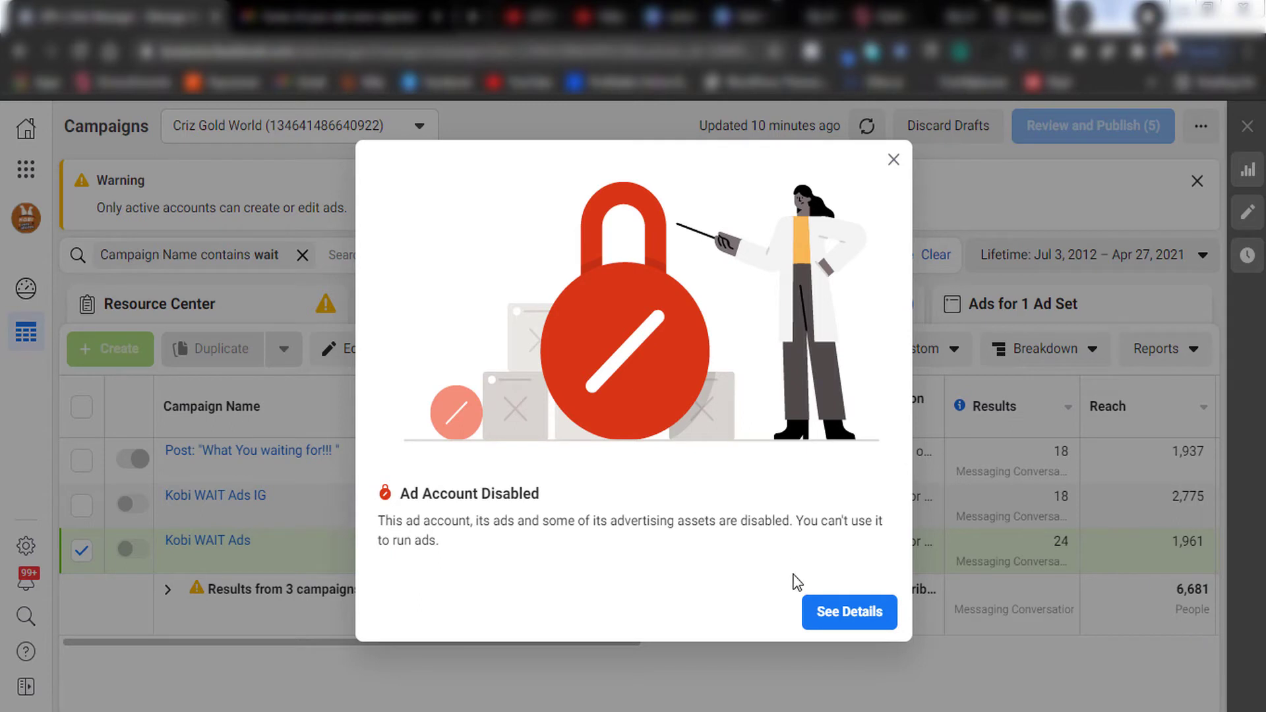
Open the disabled ad account's details in Account Quality to reach the review request form
click(852, 613)
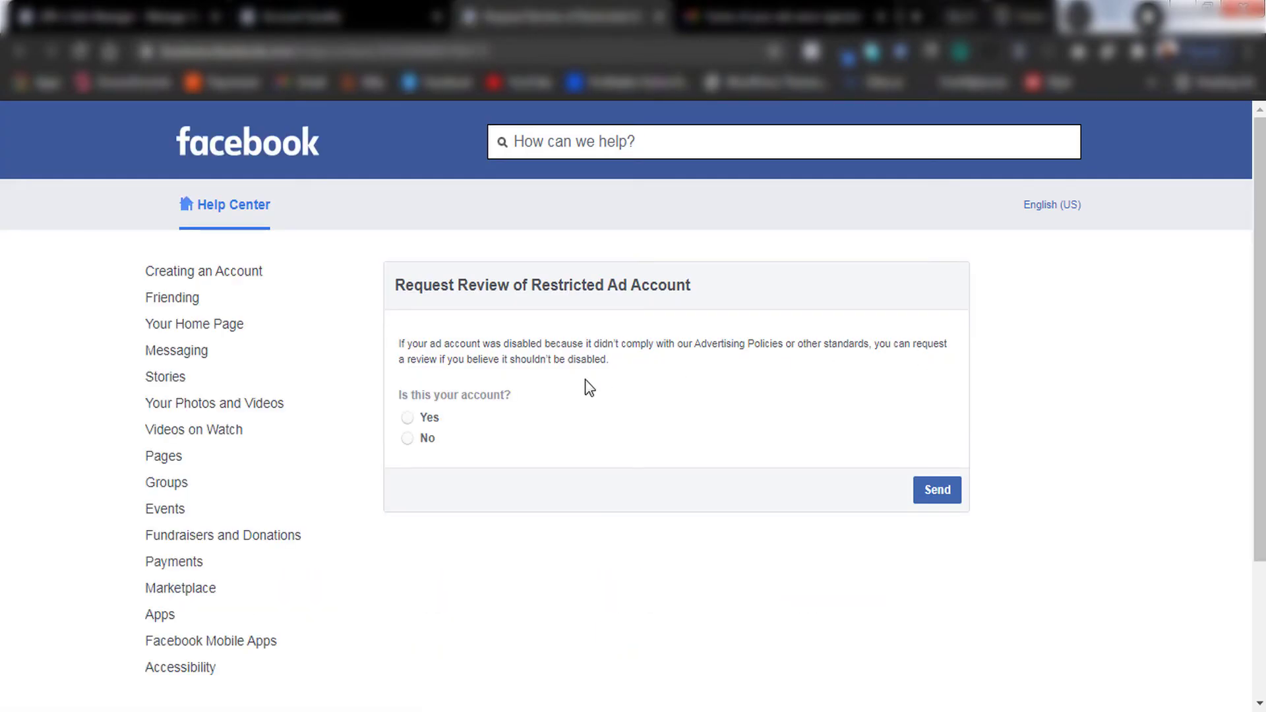
Confirm ownership, select the Criz Gold World ad account, and choose 'Another reason'
click(408, 418)
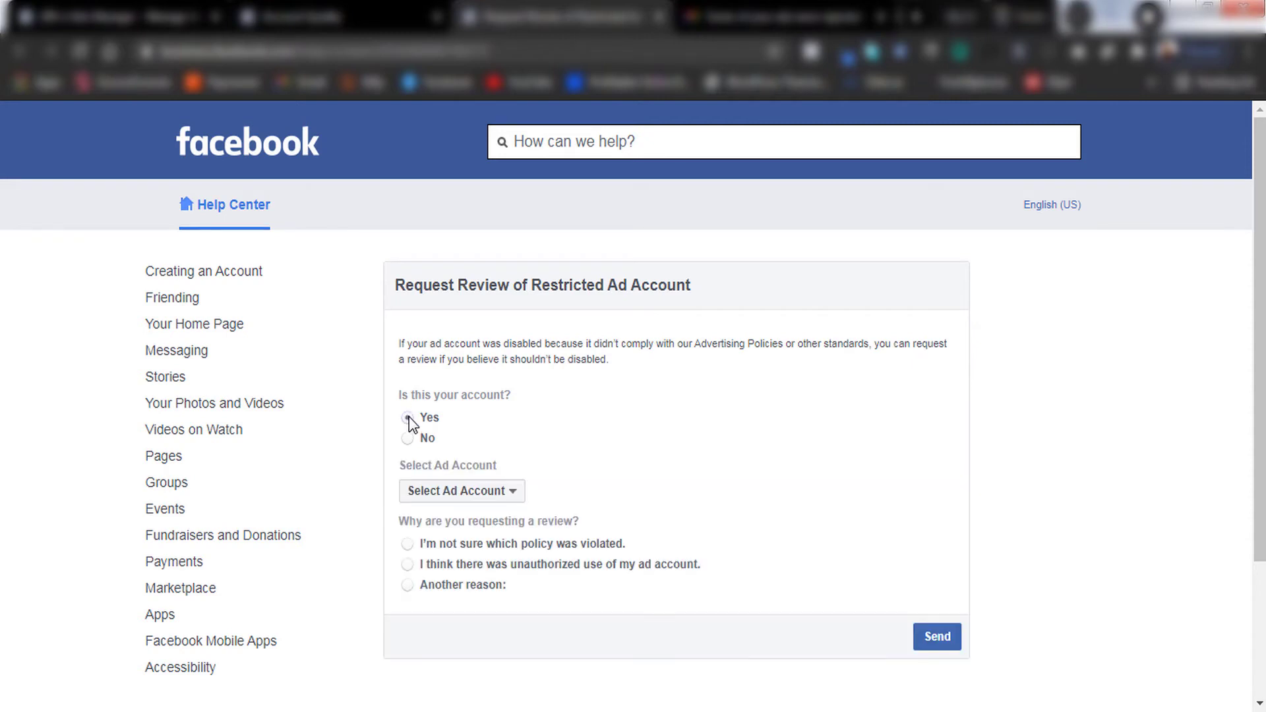
click(461, 495)
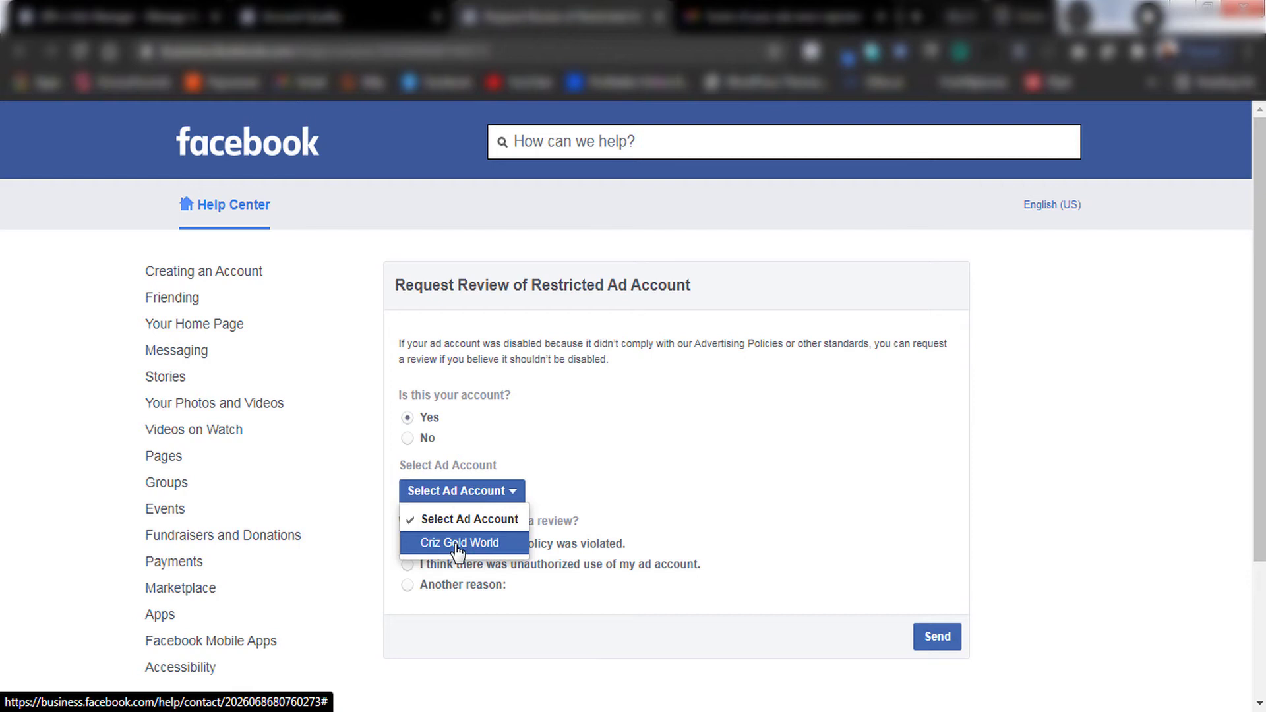
click(458, 550)
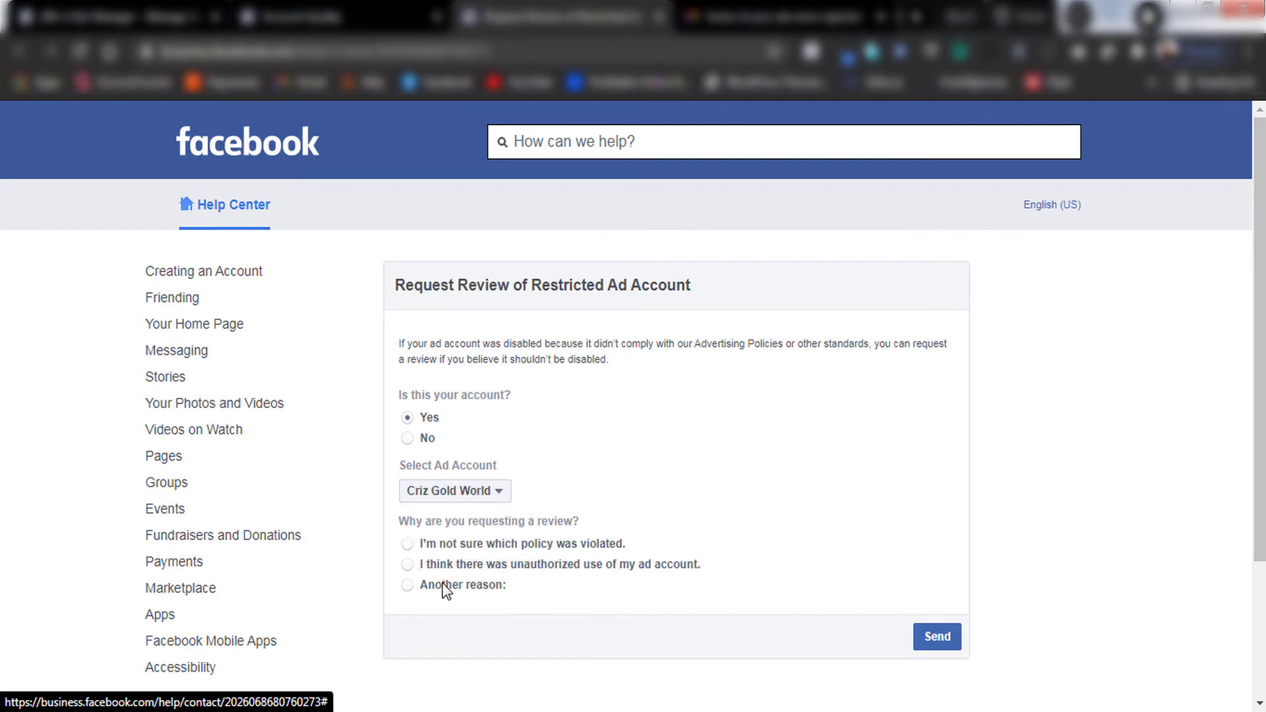
click(406, 587)
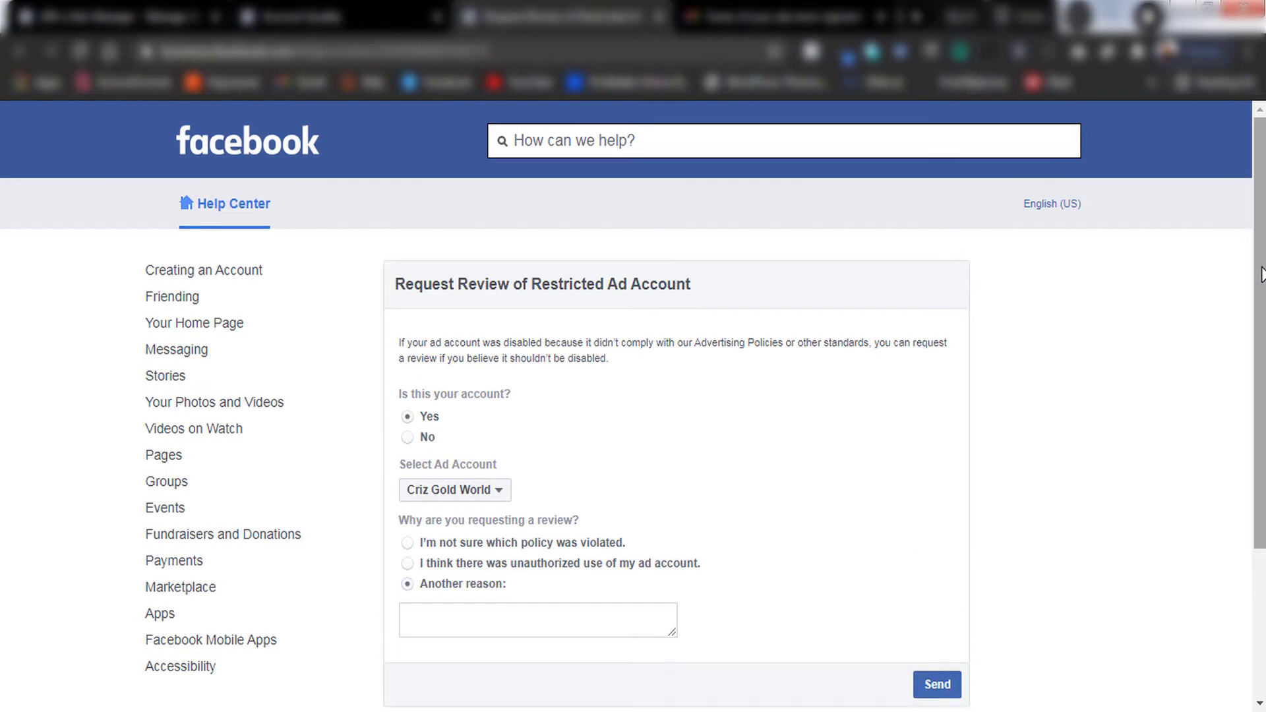
scroll(1229, 327, down, 1)
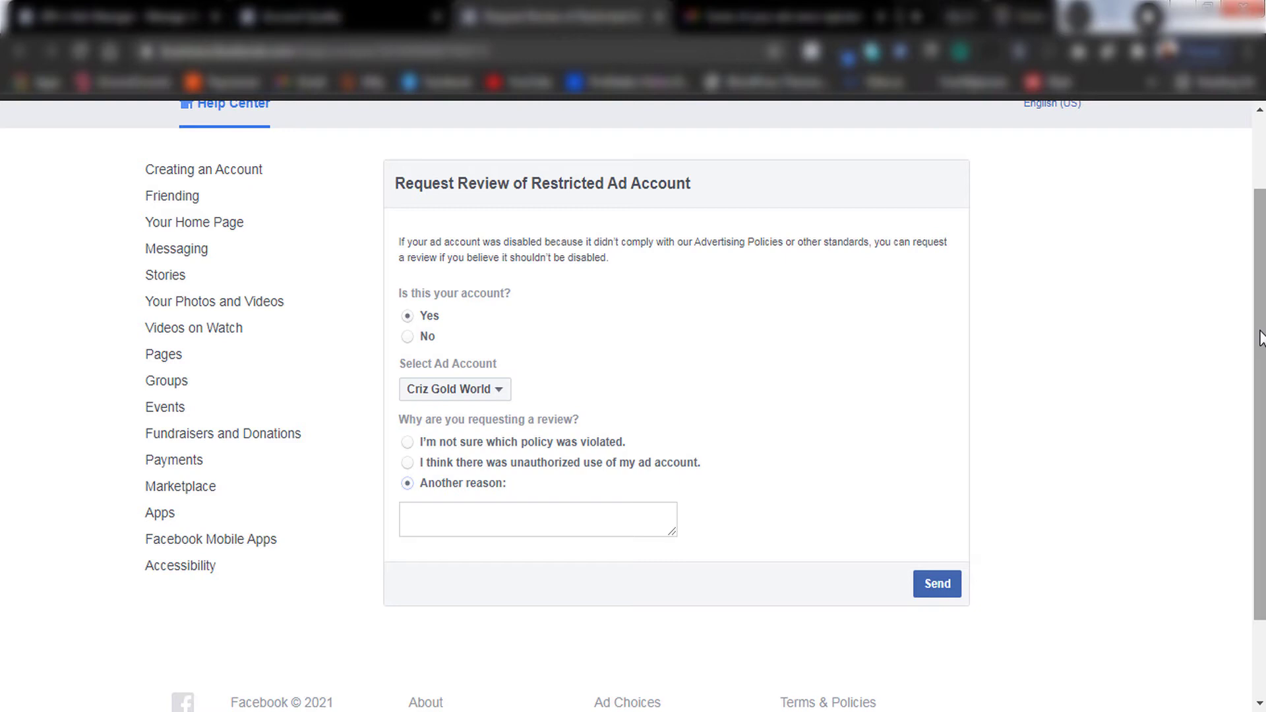
drag(1261, 337, 1262, 356)
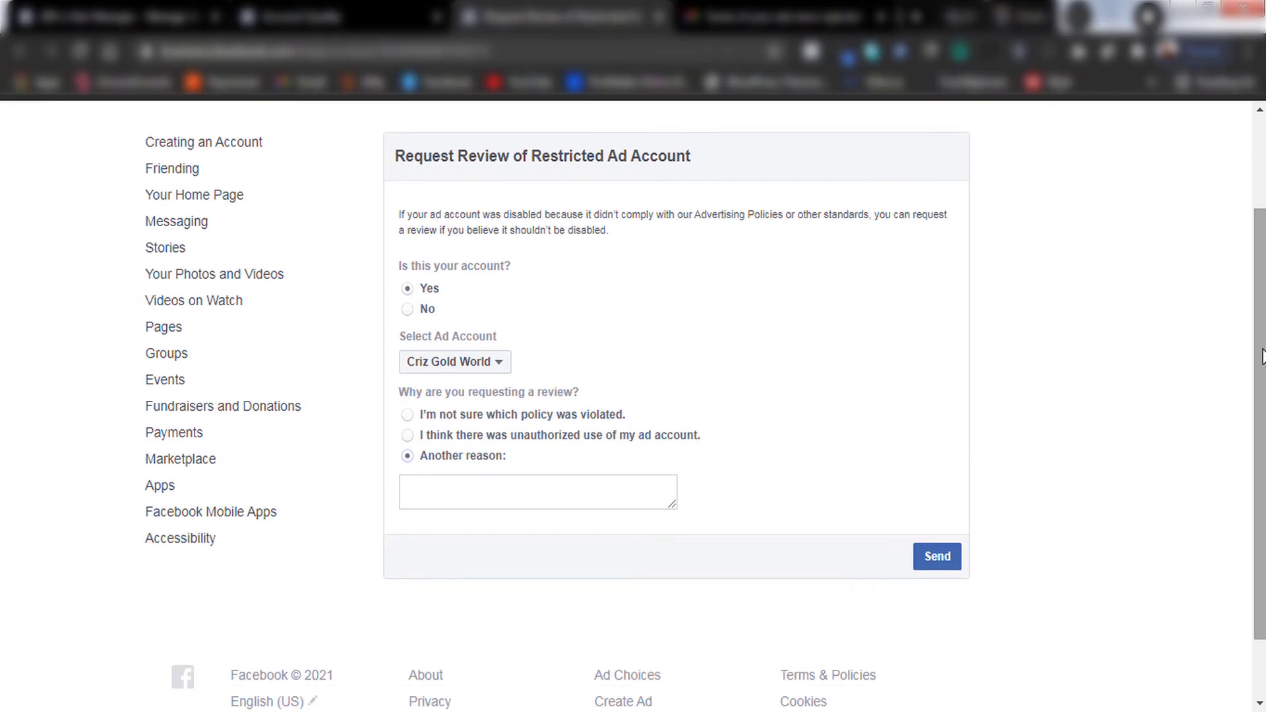
Paste the appeal explanation requesting reactivation, remove the blank line, and submit
click(551, 493)
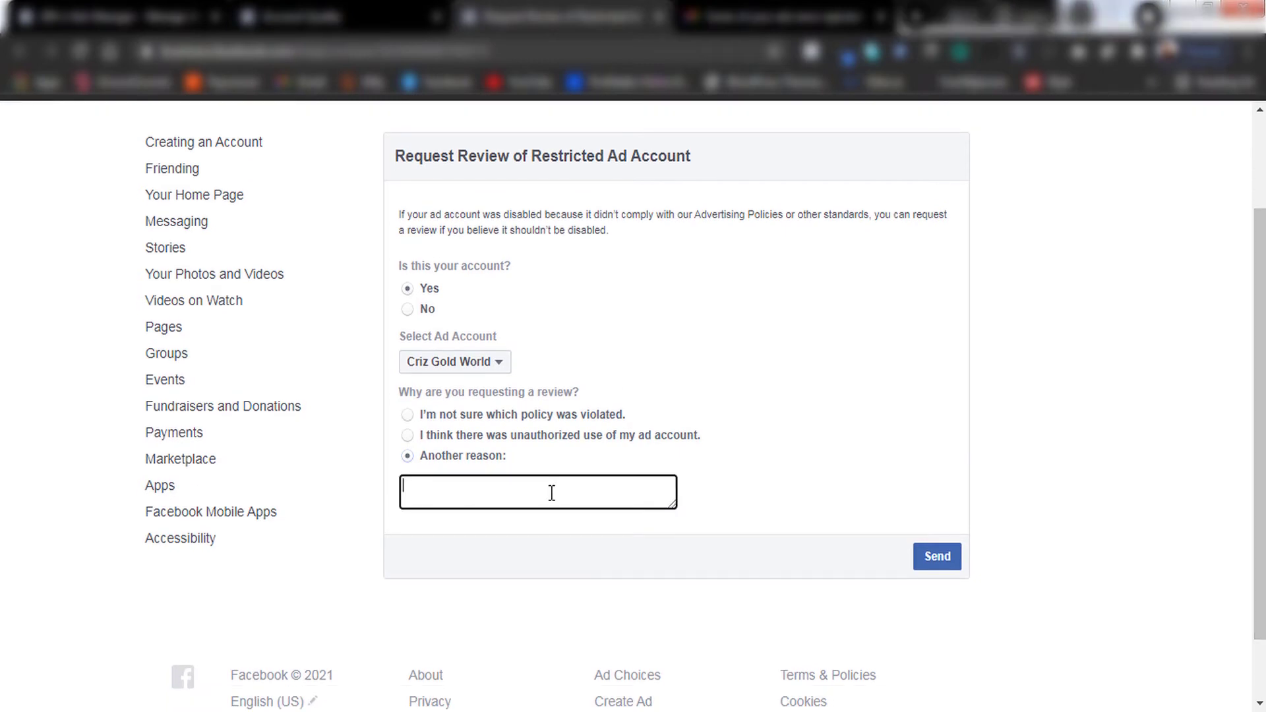
key(ctrl+v)
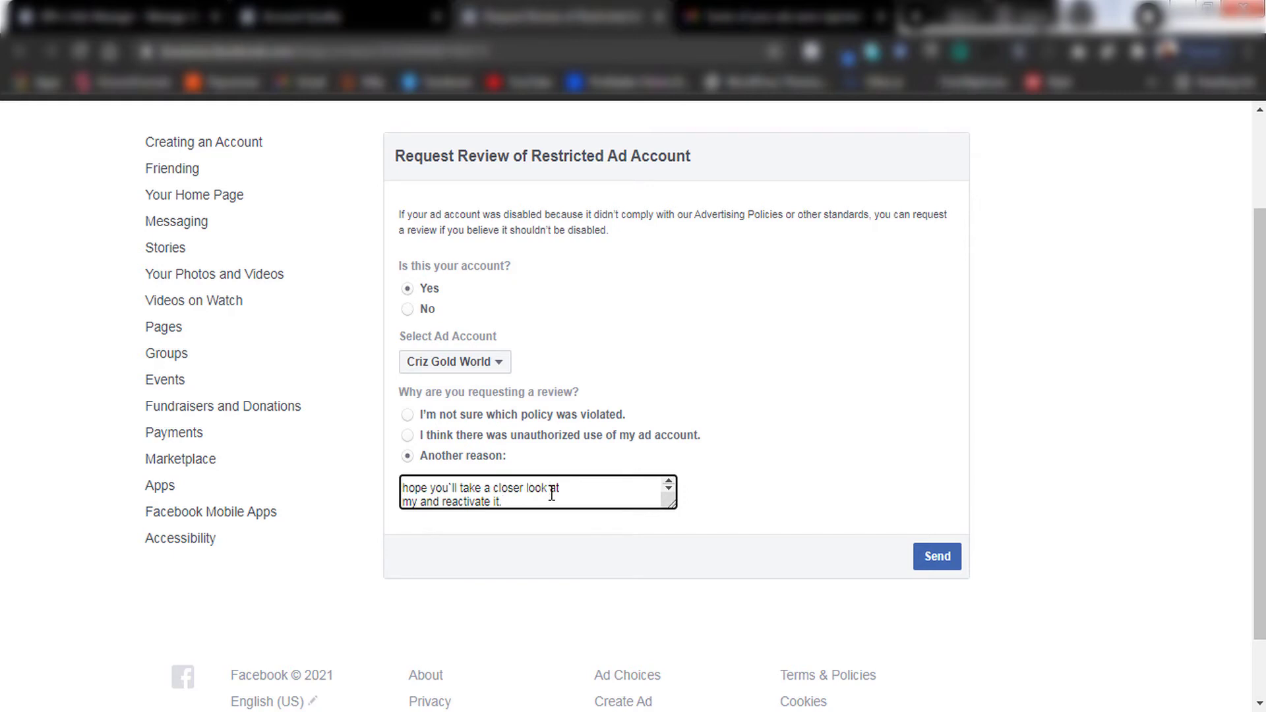
scroll(550, 492, up, 1)
scroll(551, 493, up, 1)
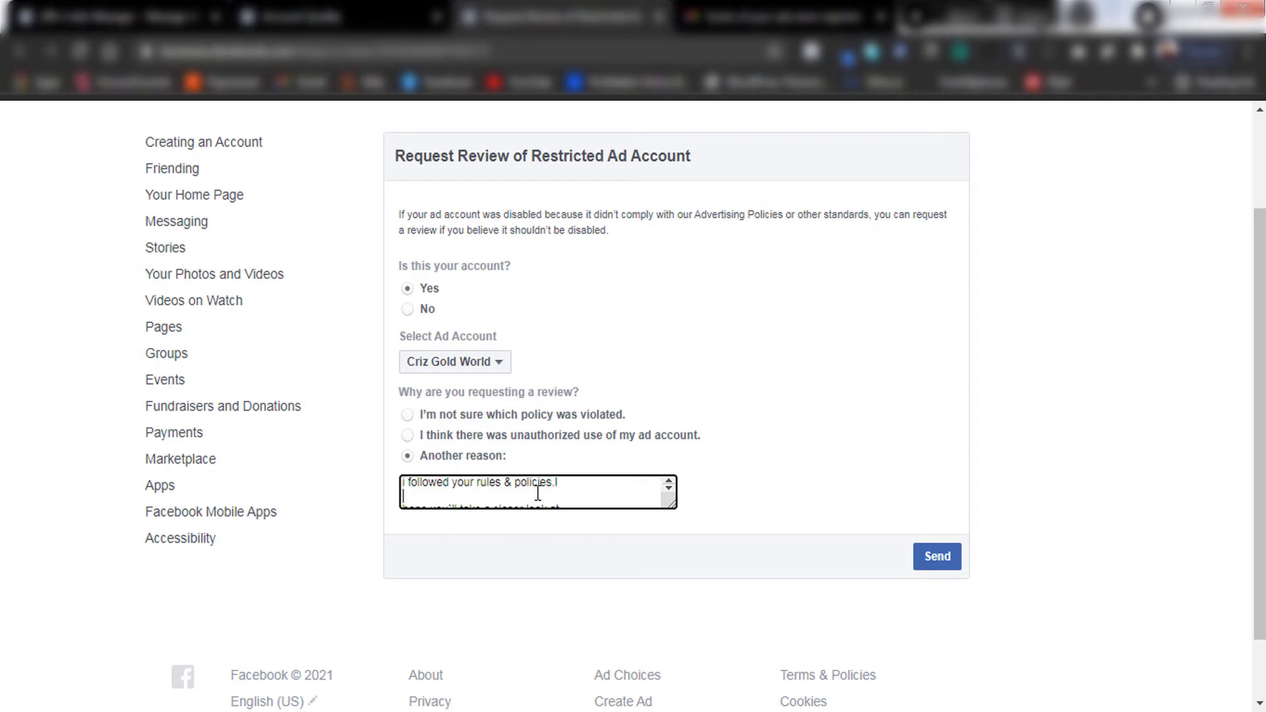
key(BackSpace)
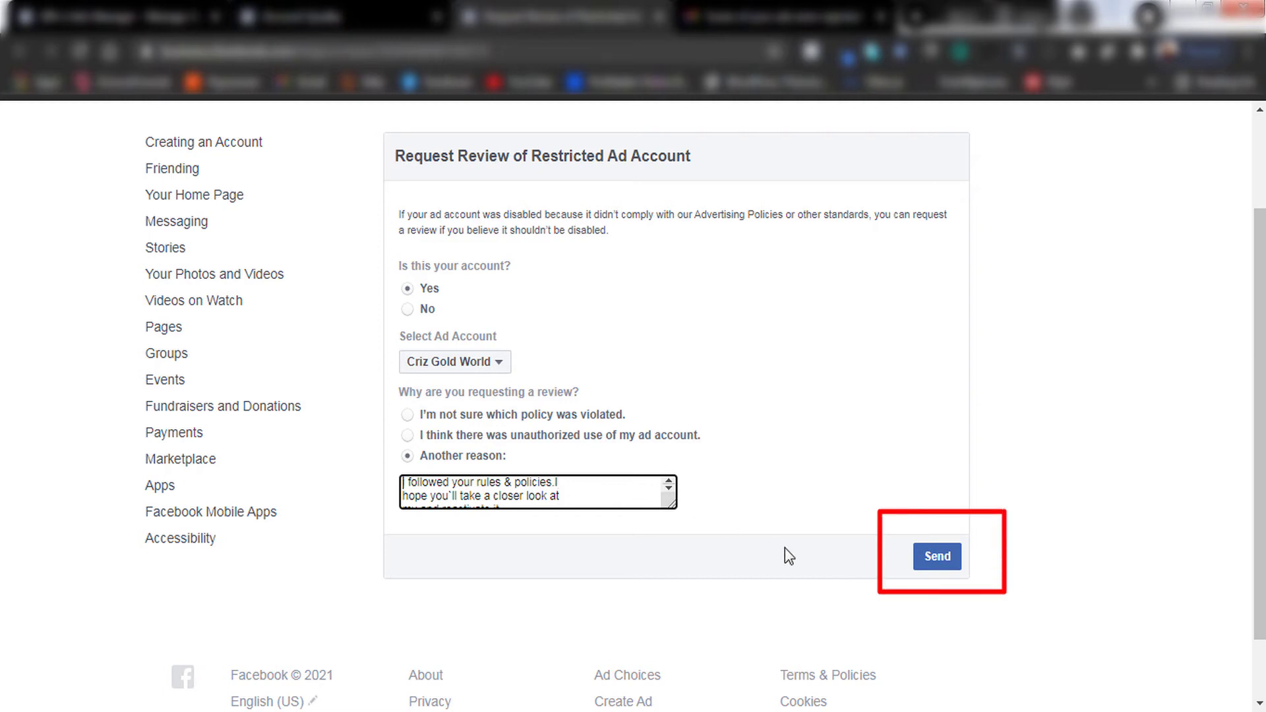
click(934, 568)
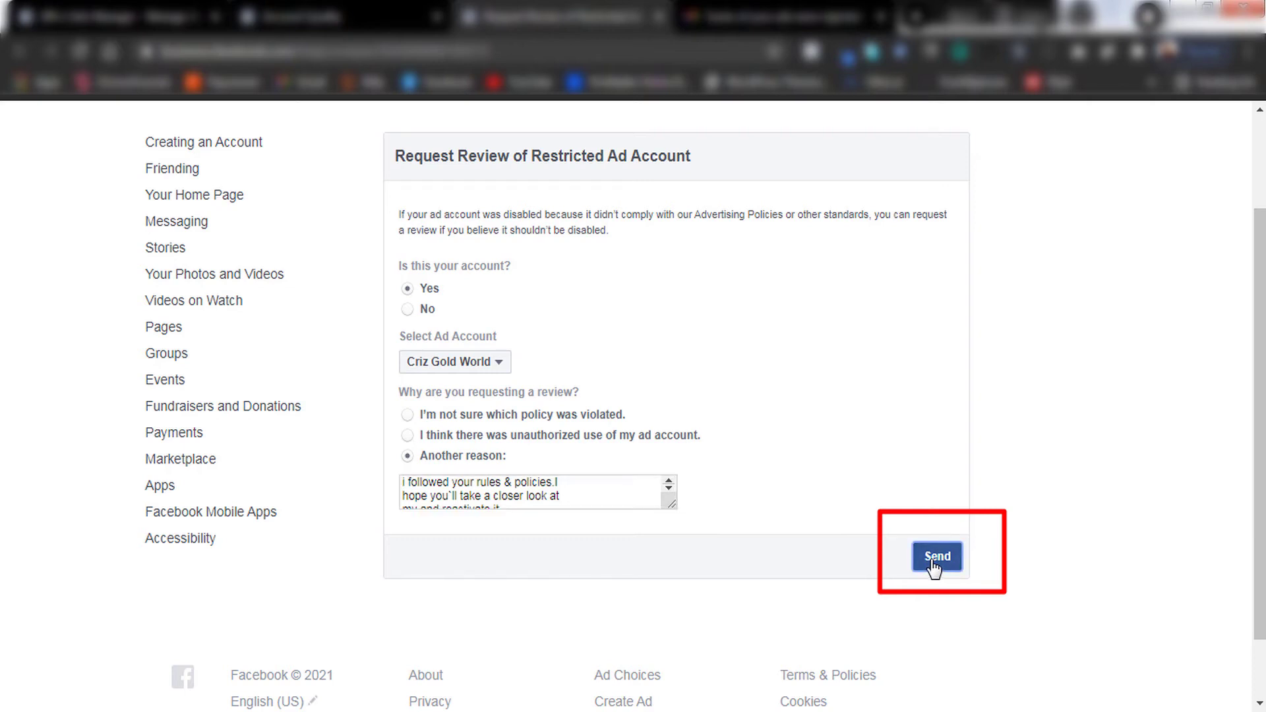
Send the completed appeal form so the case appears in the Support Inbox
click(934, 566)
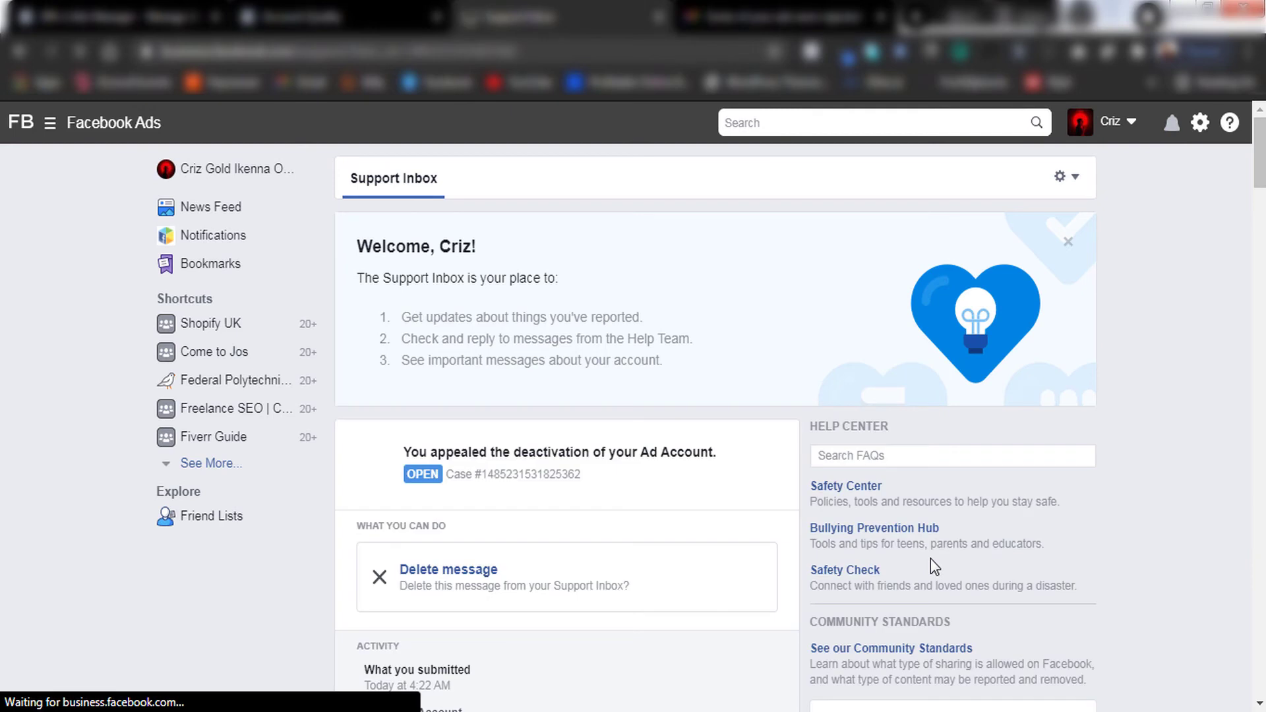
mouse_move(1260, 167)
mouse_down()
mouse_move(1264, 183)
mouse_move(1259, 145)
mouse_up()
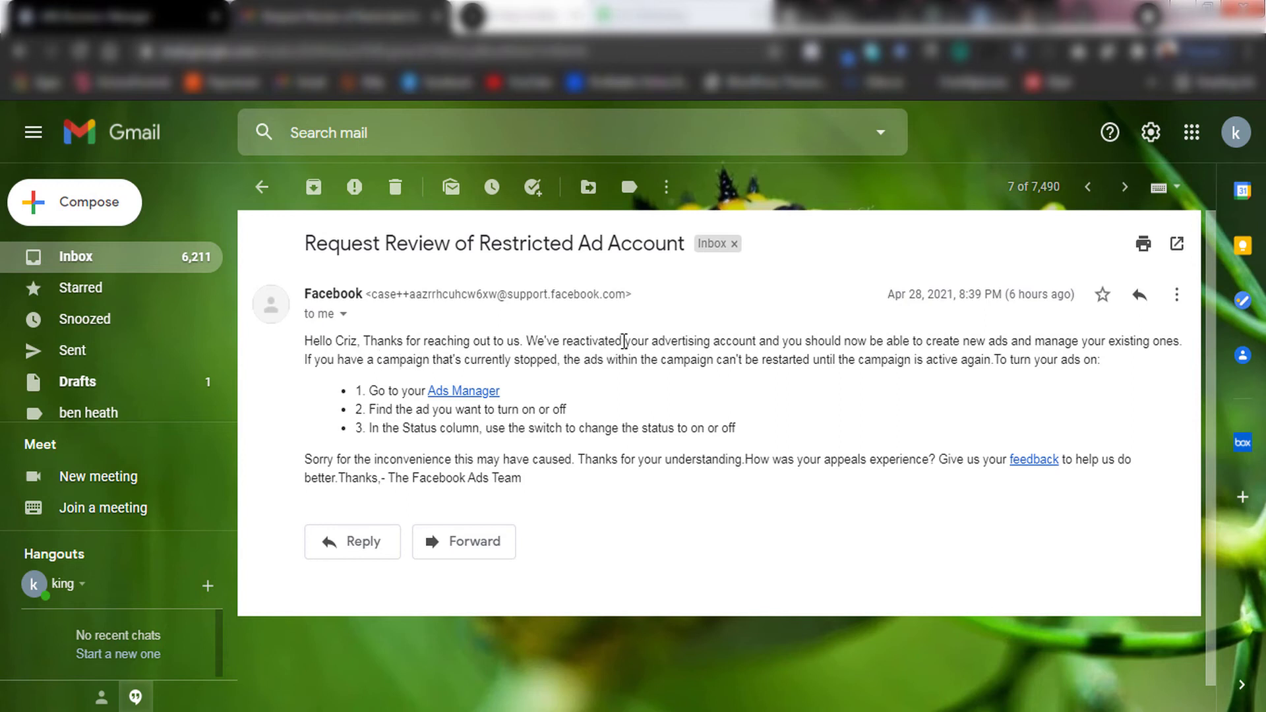
Highlight 'reactivated' in Facebook's Gmail email, then return to Facebook Business home
double_click(601, 339)
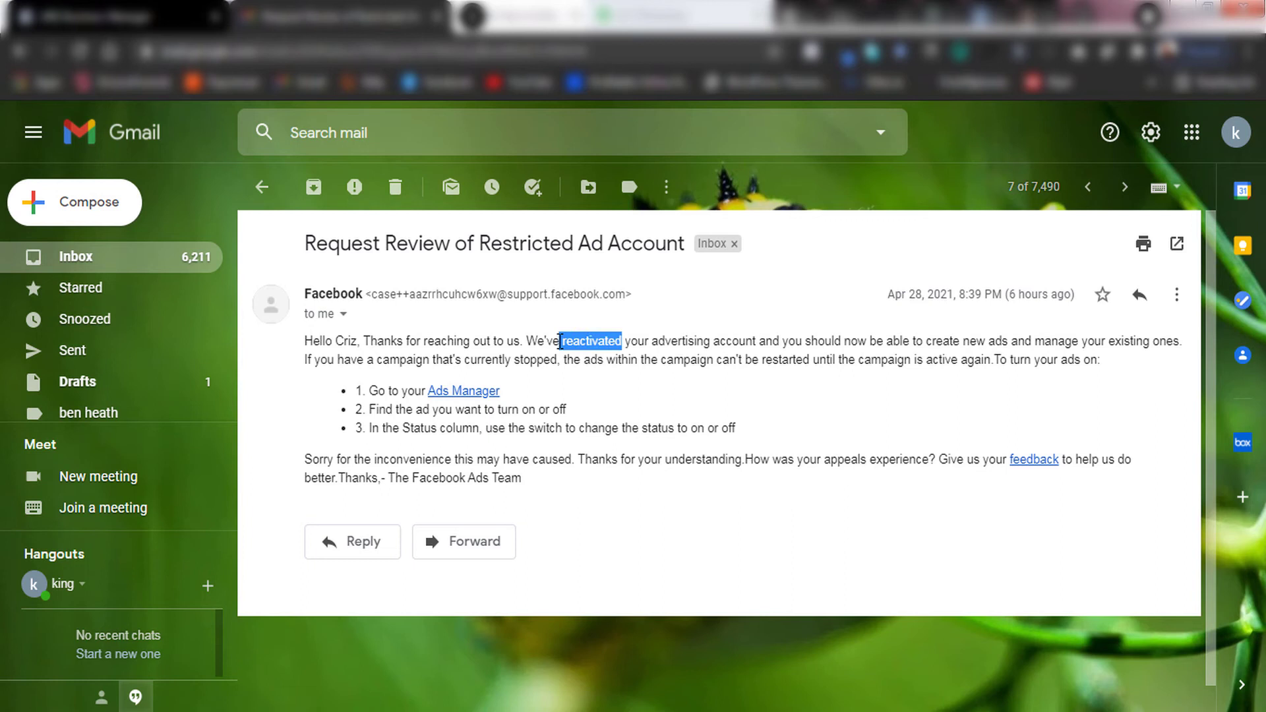
click(578, 377)
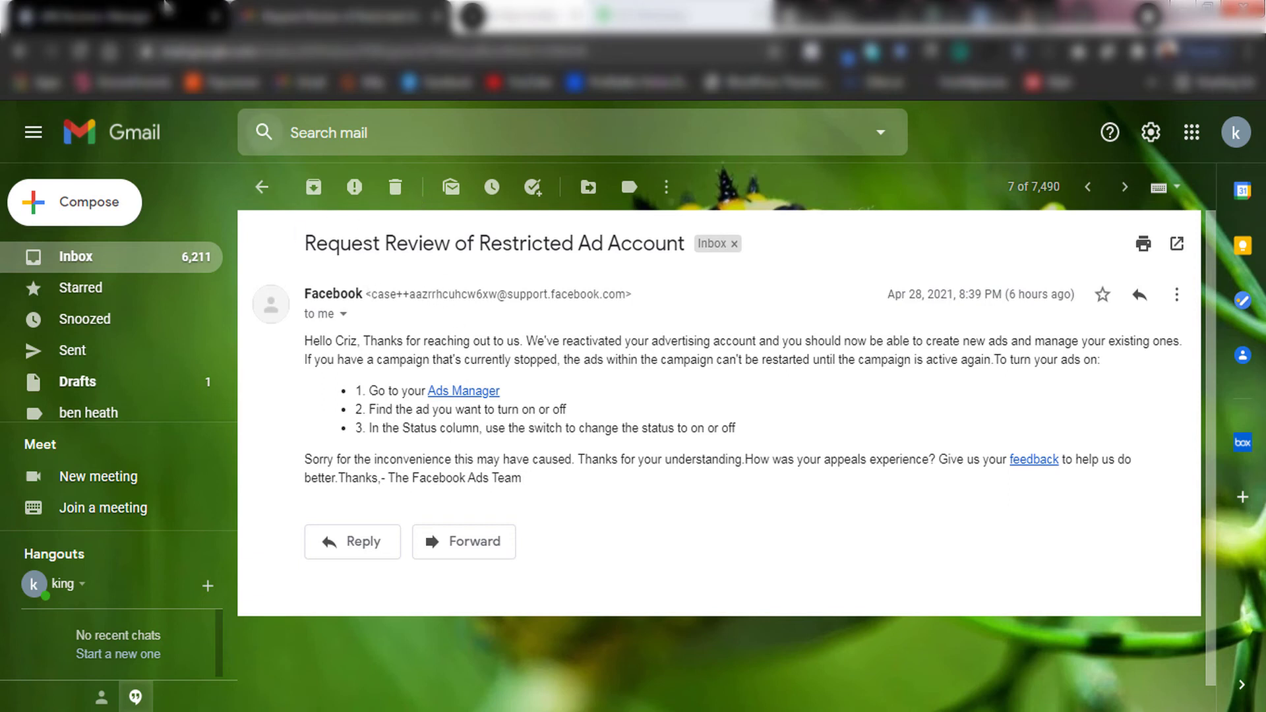
click(156, 10)
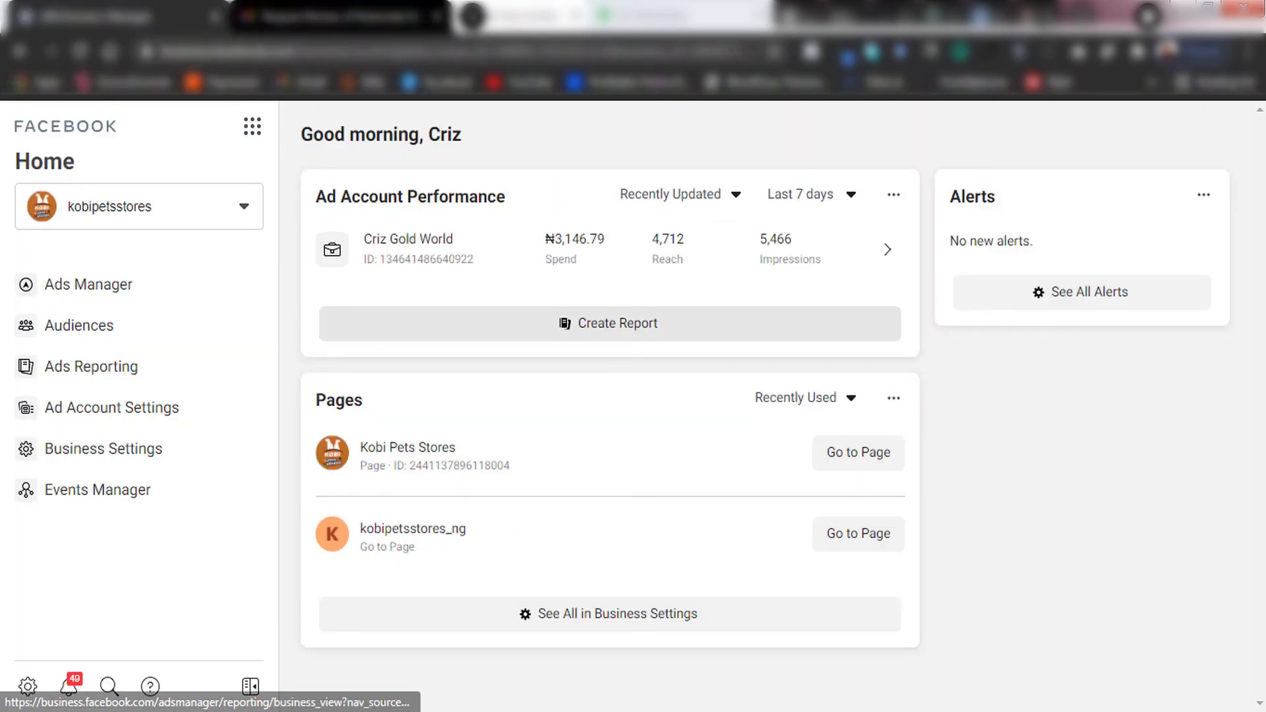
Open Ads Manager from the Business home sidebar for the Criz Gold World account
click(128, 286)
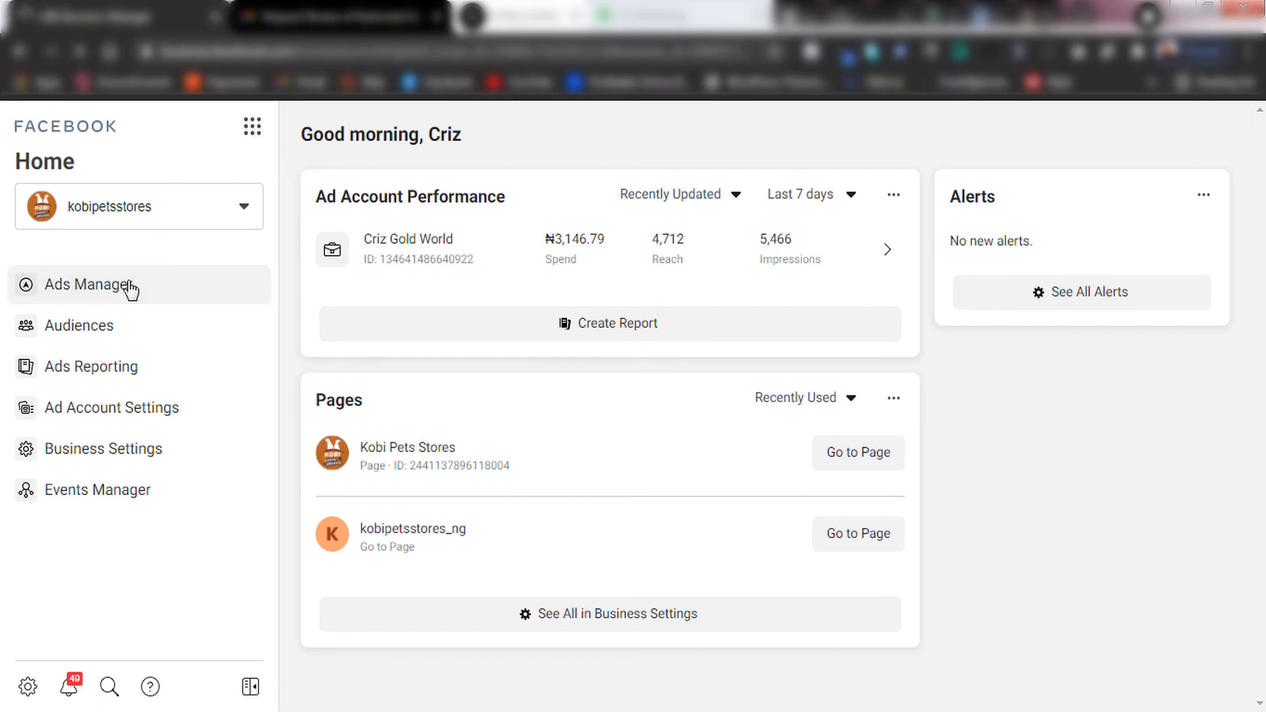